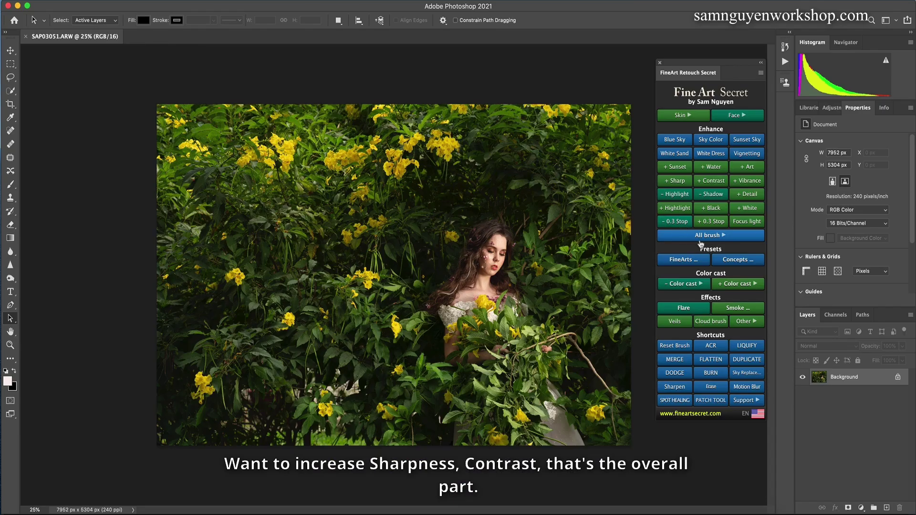
Paint white on Layer 1's mask to reveal more splash around the woman, then toggle the layer to compare
{"action": "left_click", "coordinate": [697, 236]}
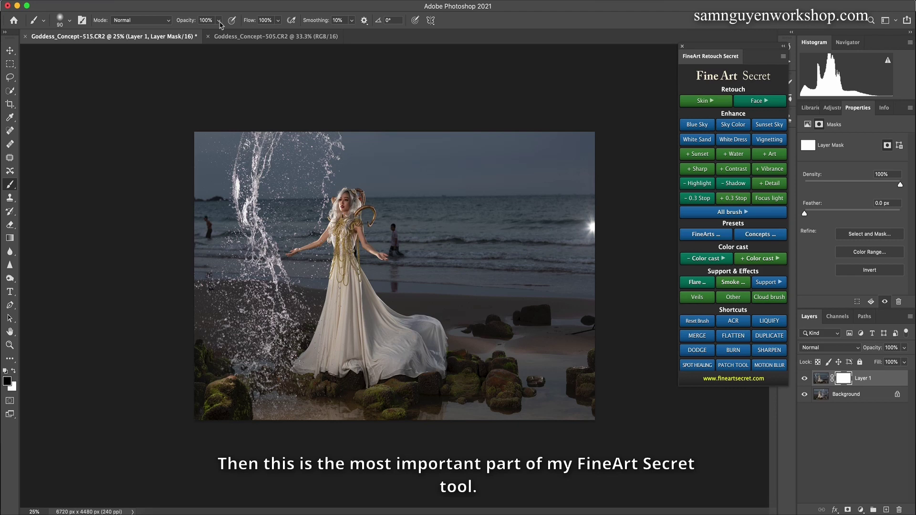
{"action": "mouse_move", "coordinate": [463, 146]}
{"action": "left_mouse_down"}
{"action": "mouse_move", "coordinate": [420, 377]}
{"action": "mouse_move", "coordinate": [386, 381]}
{"action": "left_mouse_up"}
{"action": "key", "text": "super+equal"}
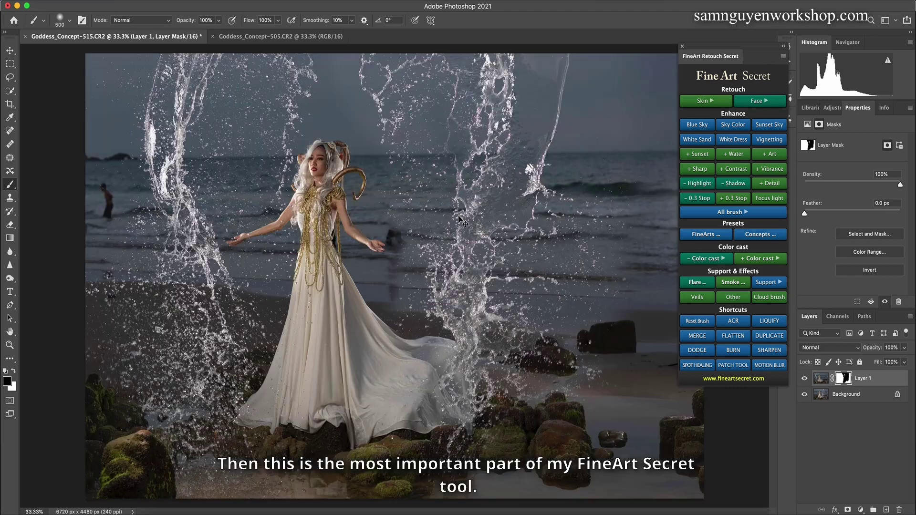
{"action": "key", "text": "bracketleft"}
{"action": "key", "text": "bracketleft"}
{"action": "key", "text": "bracketleft"}
{"action": "key", "text": "bracketleft"}
{"action": "key", "text": "bracketleft"}
{"action": "key", "text": "bracketleft"}
{"action": "key", "text": "bracketleft"}
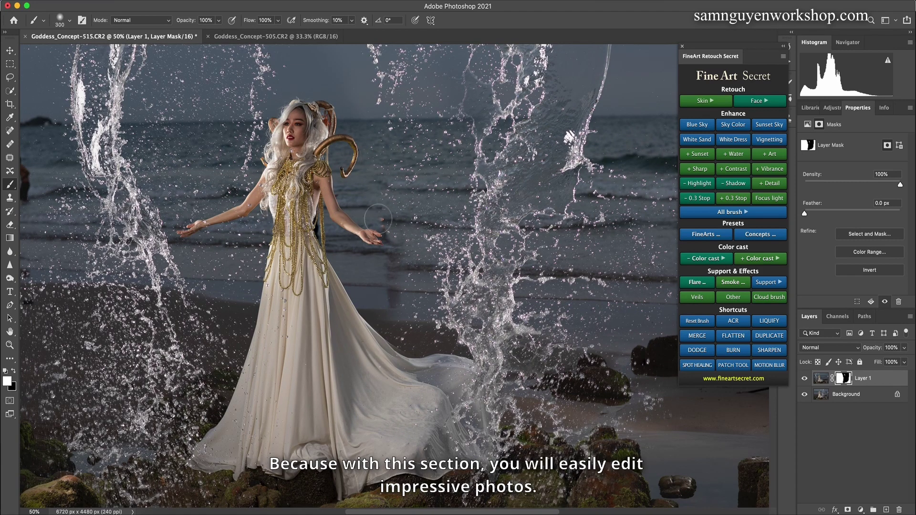
{"action": "key", "text": "super+minus"}
{"action": "left_click", "coordinate": [804, 378]}
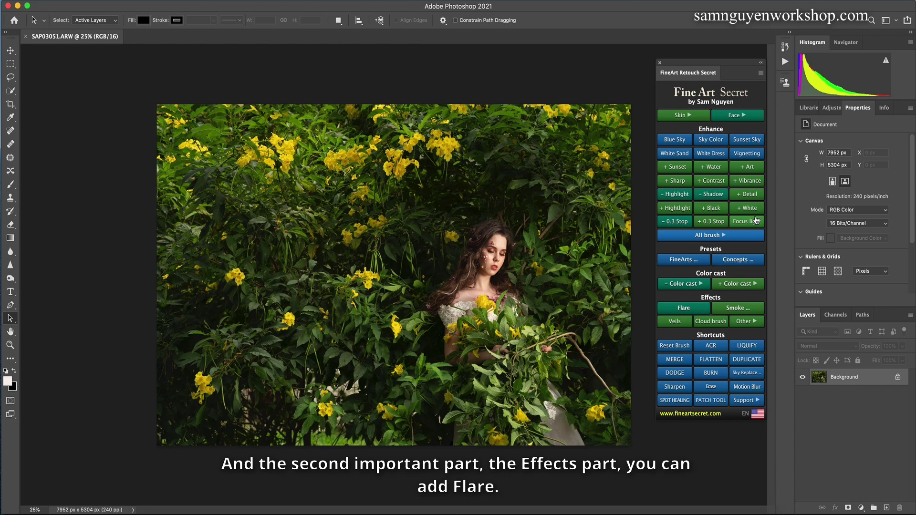
Preview the Flare 1–4 effect collections, then close the flare gallery
{"action": "left_click", "coordinate": [698, 309]}
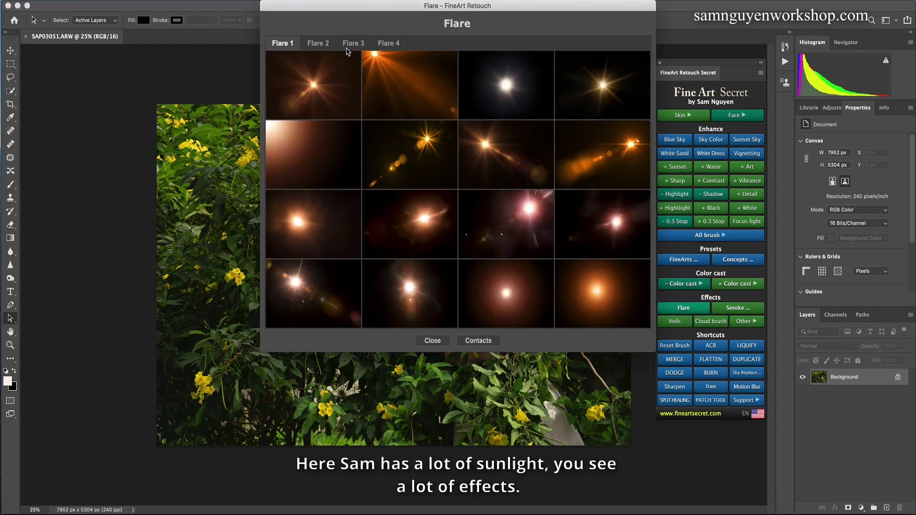
{"action": "left_click", "coordinate": [314, 43]}
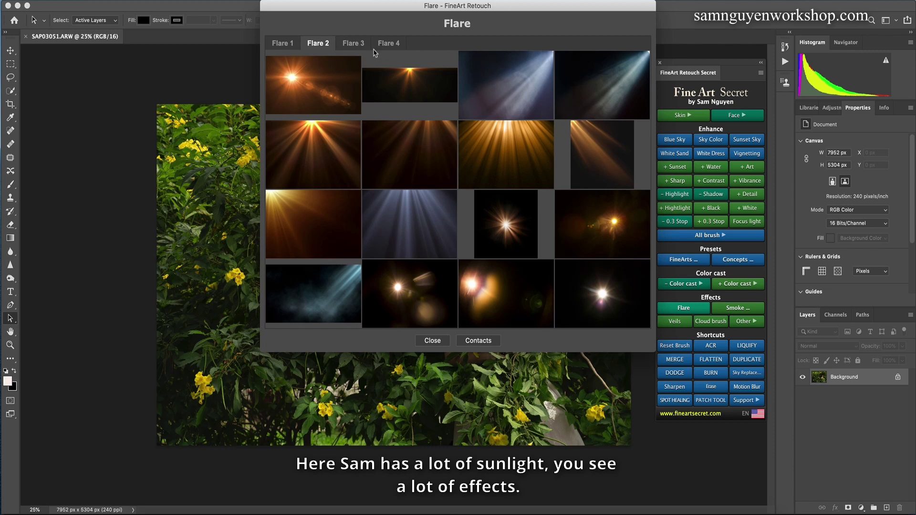
{"action": "left_click", "coordinate": [353, 43]}
{"action": "left_click", "coordinate": [389, 43]}
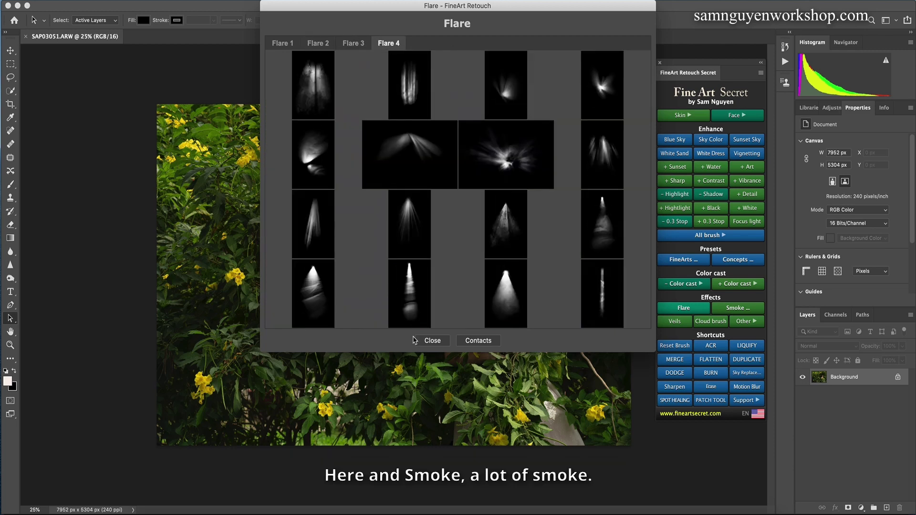
{"action": "left_click", "coordinate": [431, 341]}
Preview the three Smoke effect collections, then close the smoke gallery
{"action": "left_click", "coordinate": [731, 309]}
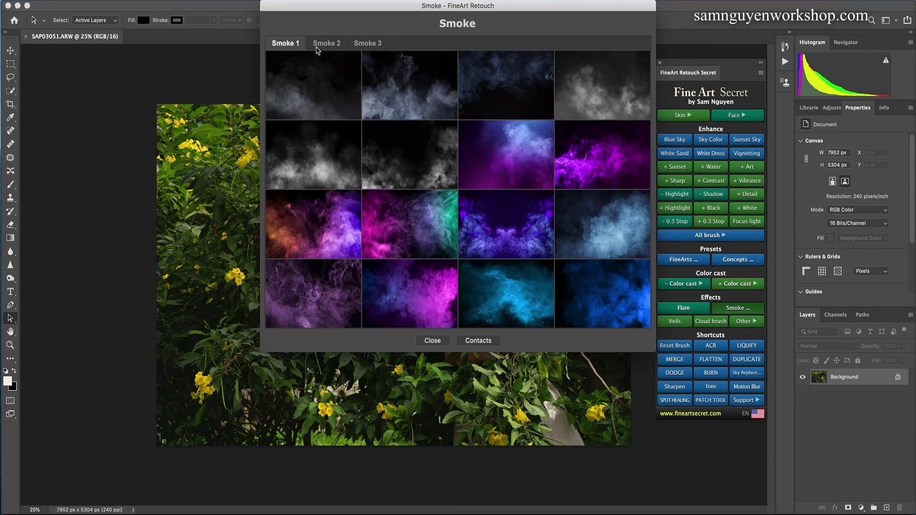
{"action": "left_click", "coordinate": [328, 44]}
{"action": "left_click", "coordinate": [357, 45]}
{"action": "left_click", "coordinate": [432, 340]}
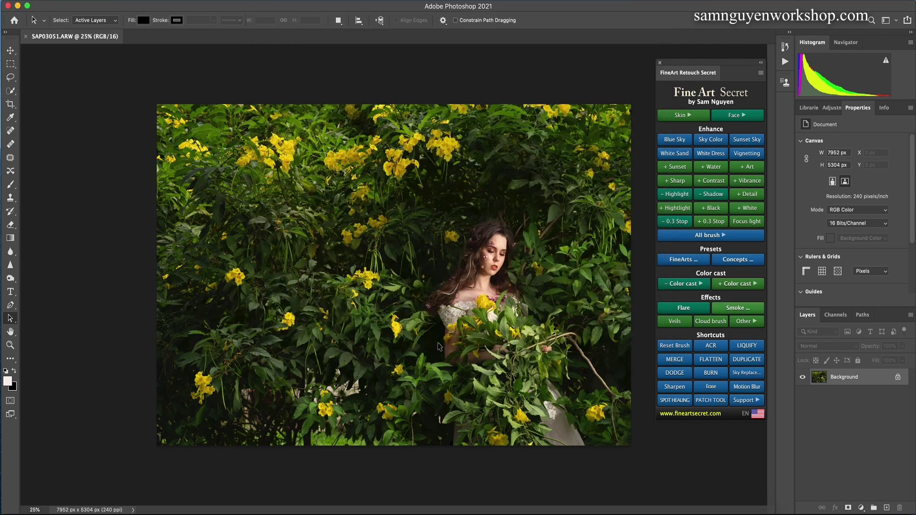
Try the Veils effect, dismiss its selection notice, and open the Cloud brush library
{"action": "left_click", "coordinate": [674, 322]}
{"action": "left_click", "coordinate": [429, 299]}
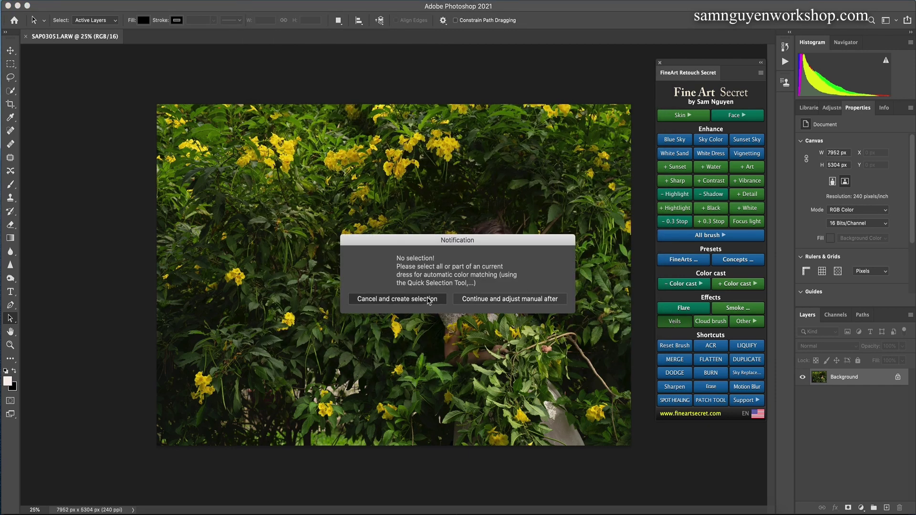
{"action": "left_click", "coordinate": [719, 323]}
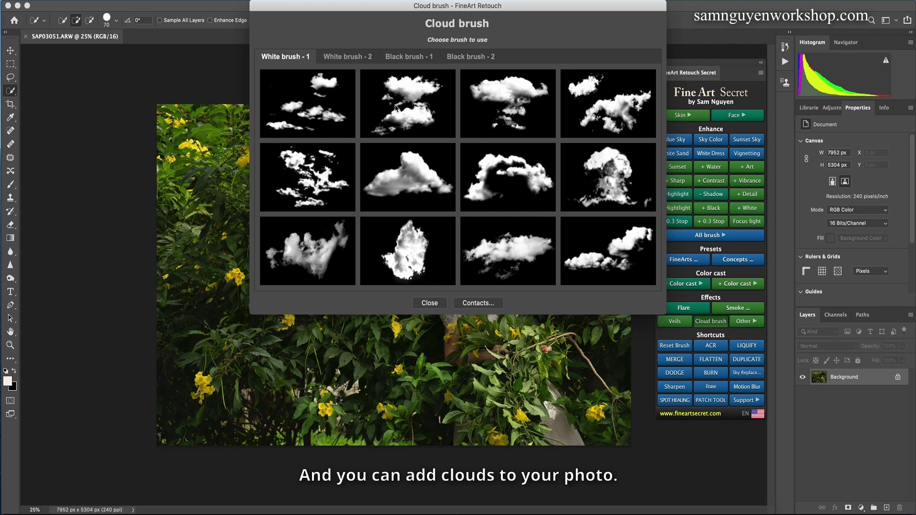
{"action": "left_click", "coordinate": [431, 303]}
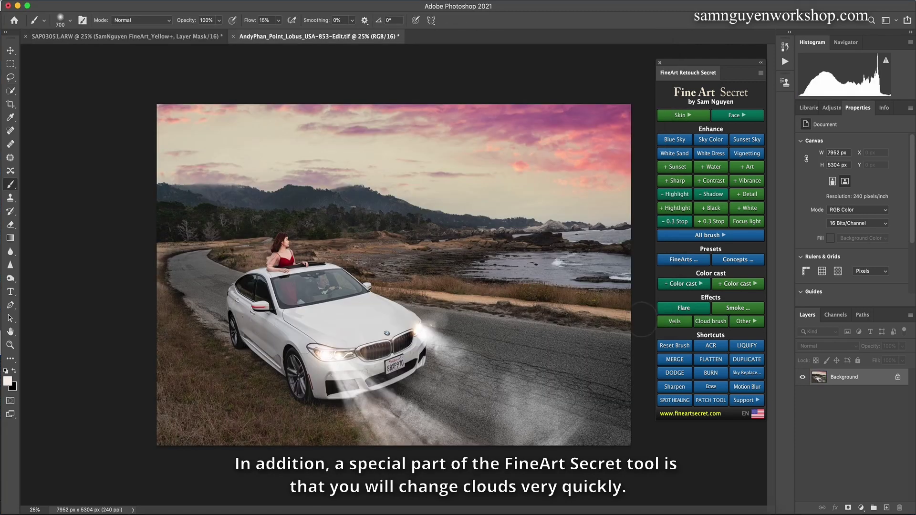
Browse the Sky Replace categories from Dreamy through Northern Light, returning to Amazing skies
{"action": "left_click", "coordinate": [741, 376]}
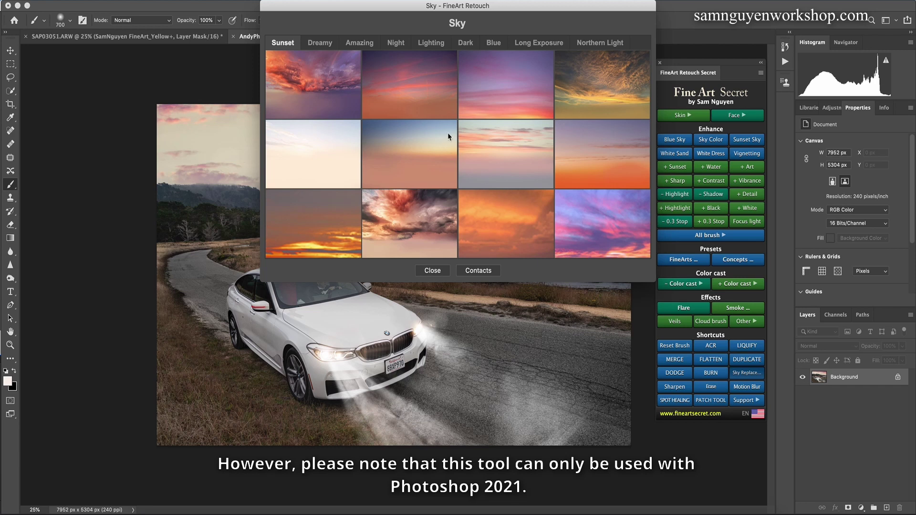
{"action": "left_click", "coordinate": [331, 46]}
{"action": "left_click", "coordinate": [361, 44]}
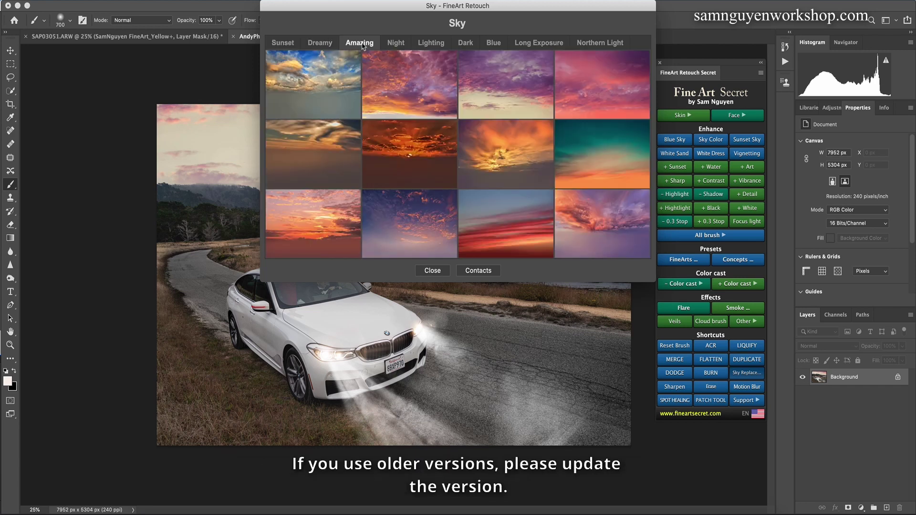
{"action": "left_click", "coordinate": [396, 46]}
{"action": "left_click", "coordinate": [426, 45]}
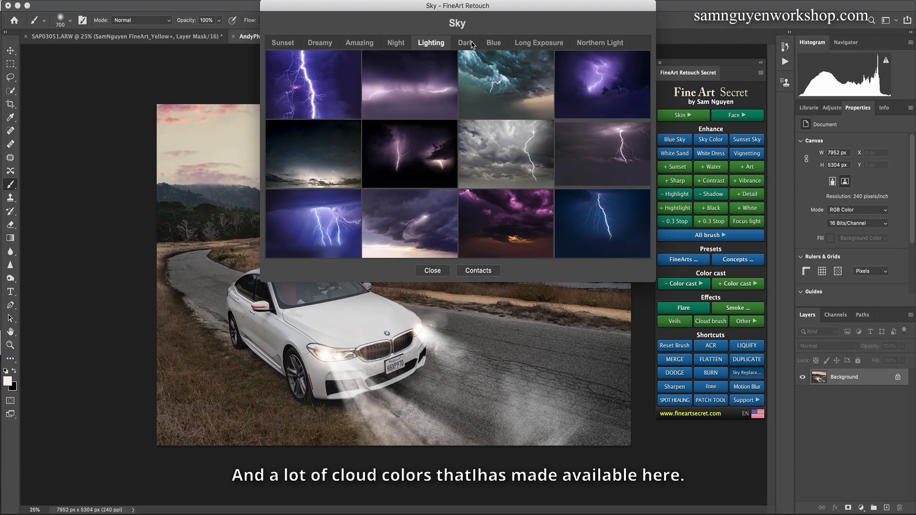
{"action": "left_click", "coordinate": [474, 44]}
{"action": "left_click", "coordinate": [494, 45]}
{"action": "left_click", "coordinate": [548, 46]}
{"action": "left_click", "coordinate": [590, 46]}
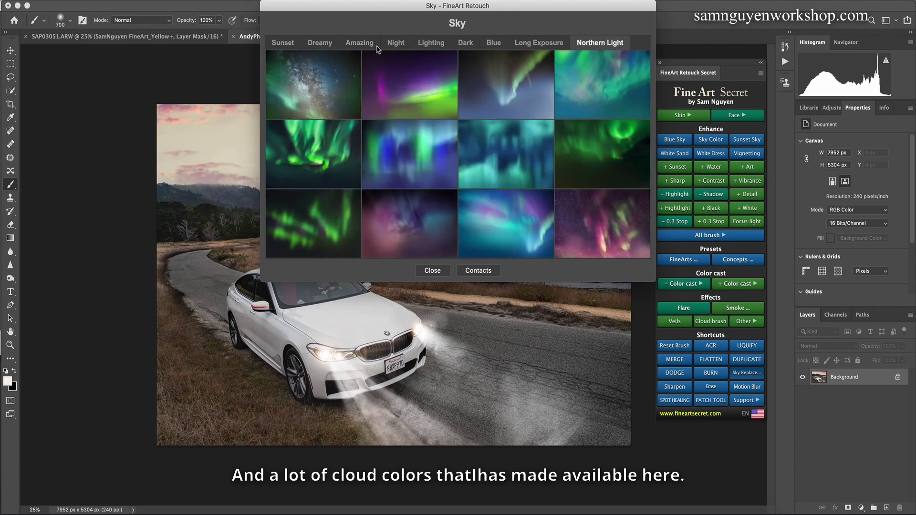
{"action": "left_click", "coordinate": [349, 45]}
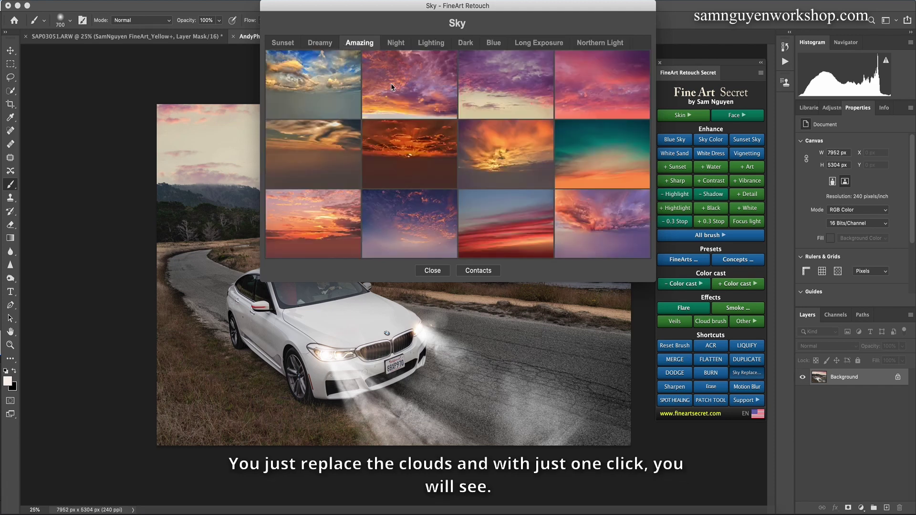
Apply a pink-and-orange Amazing sunset sky and toggle the sky group to compare
{"action": "left_click", "coordinate": [391, 88]}
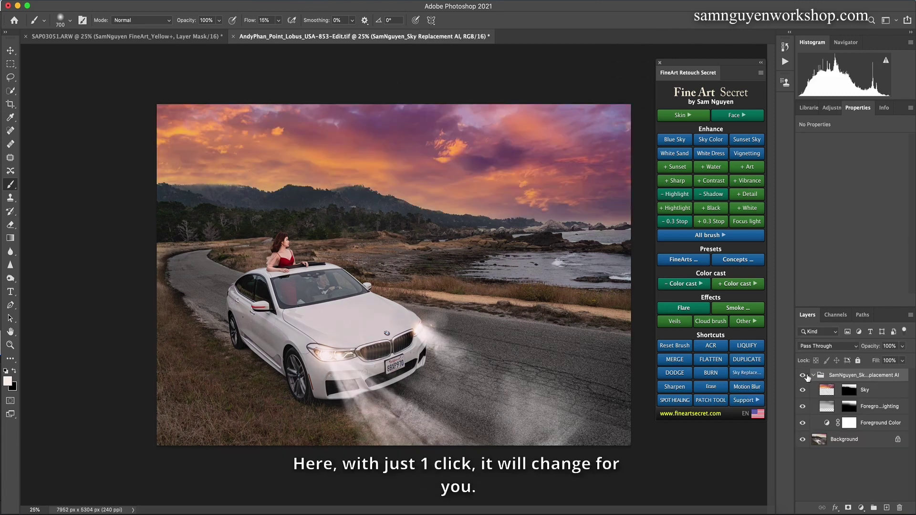
{"action": "left_click", "coordinate": [803, 375]}
{"action": "left_click", "coordinate": [803, 376]}
{"action": "left_click", "coordinate": [803, 375]}
{"action": "left_click", "coordinate": [803, 375]}
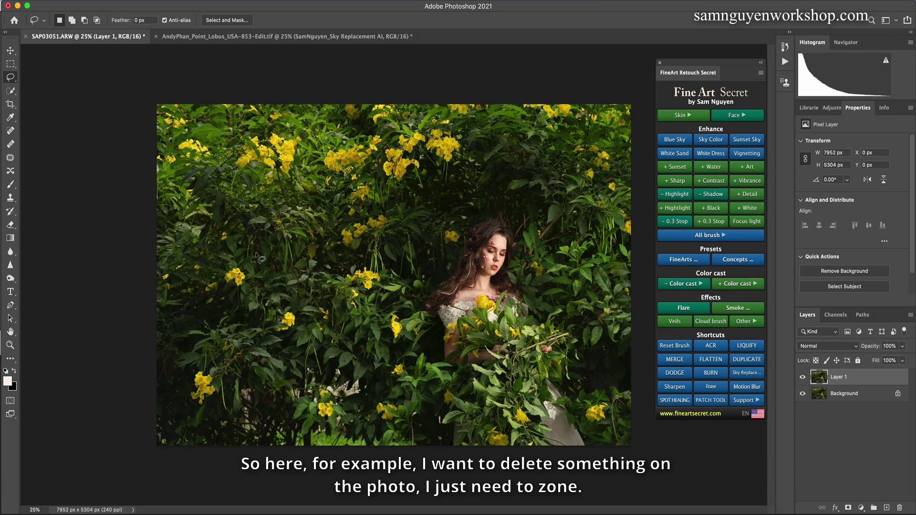
Lasso-select a yellow flower and choose Burn from the FineArt Shortcuts
{"action": "mouse_move", "coordinate": [248, 271]}
{"action": "left_mouse_down"}
{"action": "mouse_move", "coordinate": [210, 298]}
{"action": "mouse_move", "coordinate": [212, 265]}
{"action": "left_mouse_up"}
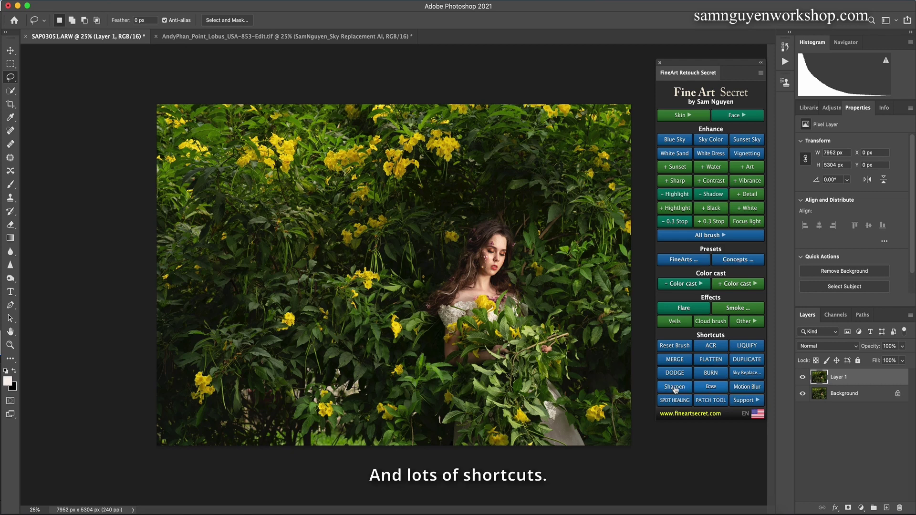
{"action": "left_click", "coordinate": [710, 374]}
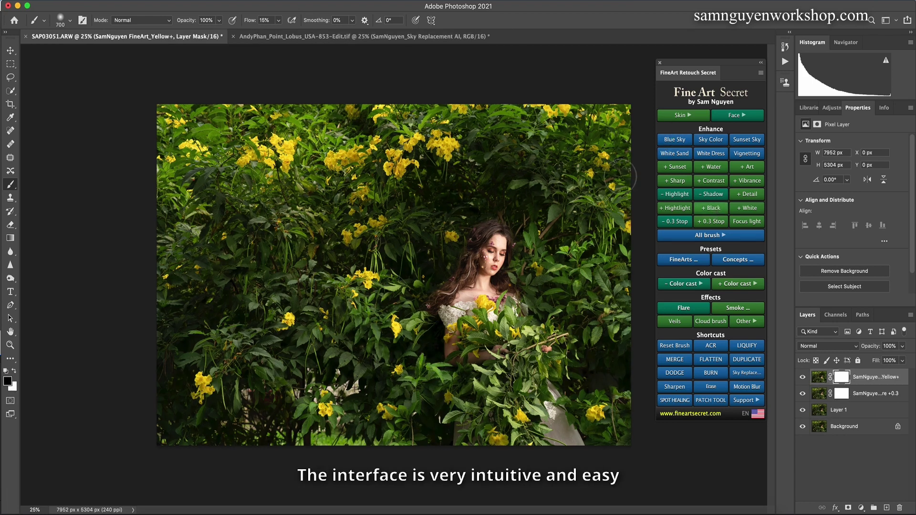
Add the White Skin 3 layer, paint it onto the skin, and lower its opacity to 34%
{"action": "left_click", "coordinate": [679, 115]}
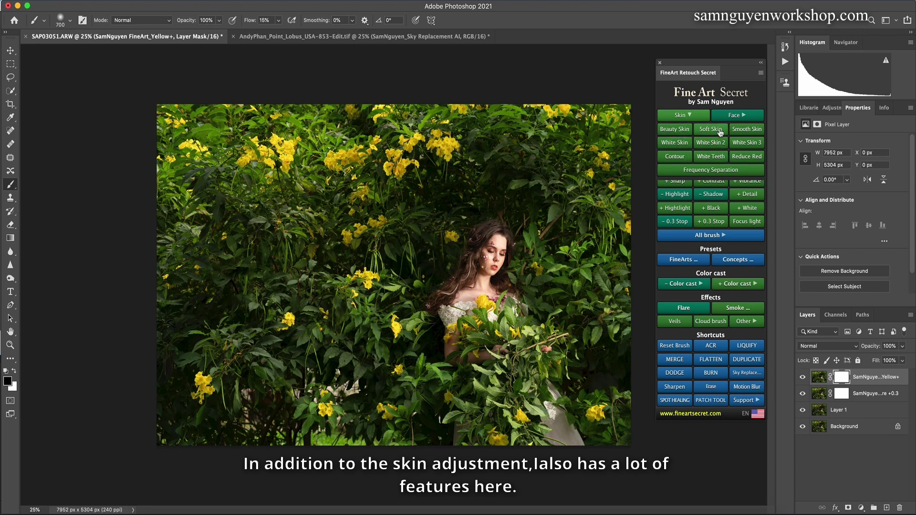
{"action": "left_click", "coordinate": [747, 144]}
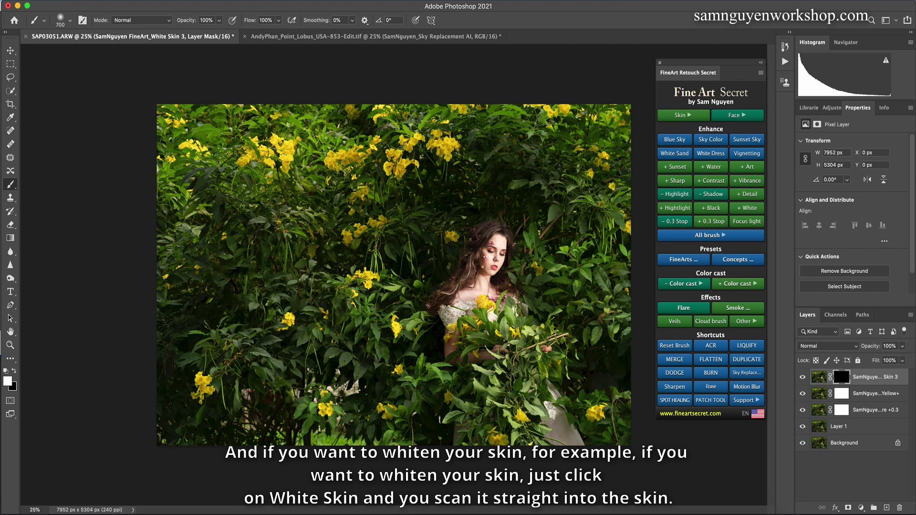
{"action": "left_click", "coordinate": [902, 346]}
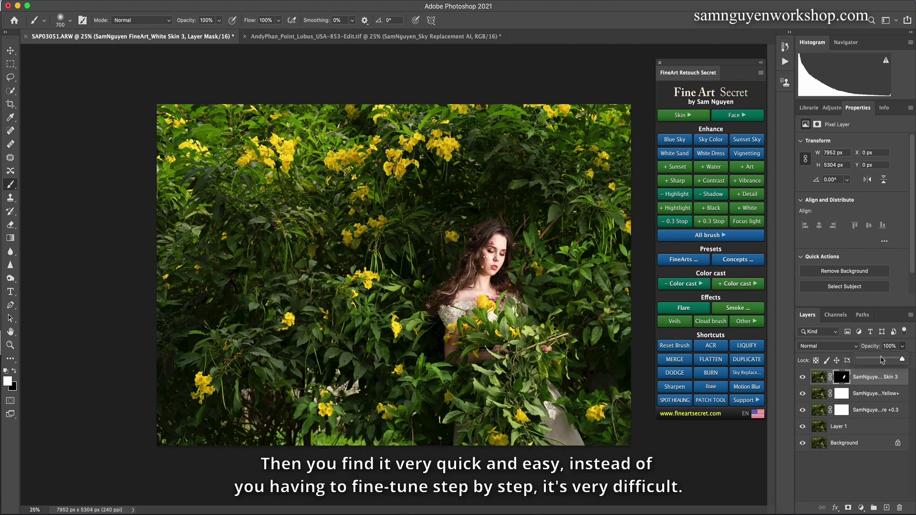
{"action": "left_click_drag", "start_coordinate": [902, 359], "coordinate": [873, 361]}
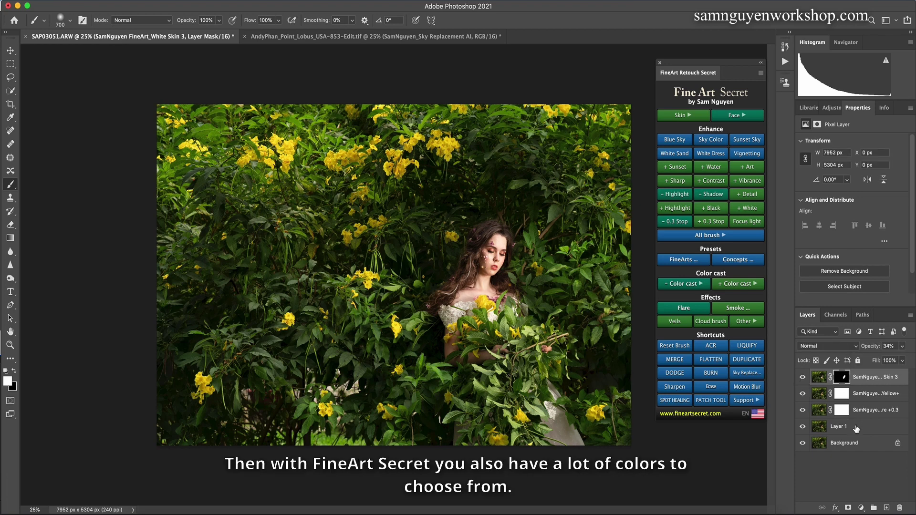
Group the four retouch layers with Cmd+G and apply the Forest Orange color preset
{"action": "left_click", "coordinate": [855, 428], "text": "shift"}
{"action": "key", "text": "super+g"}
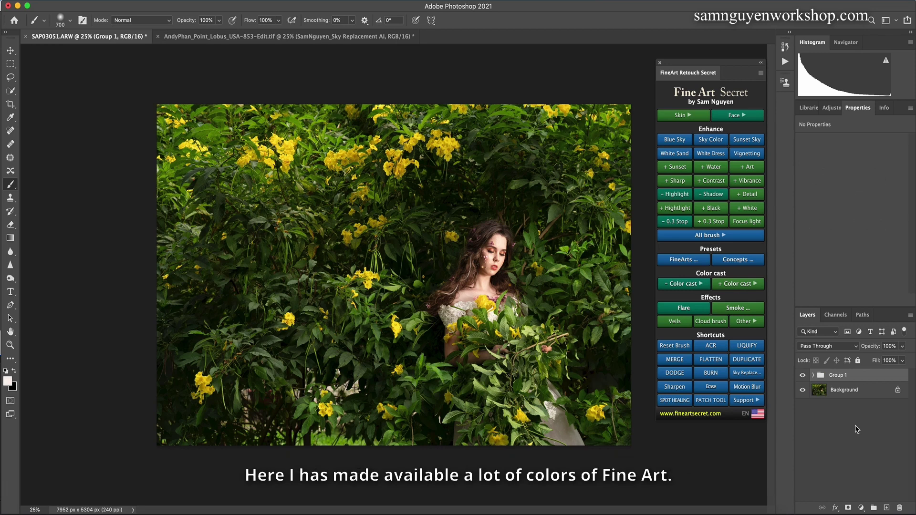
{"action": "left_click", "coordinate": [680, 260]}
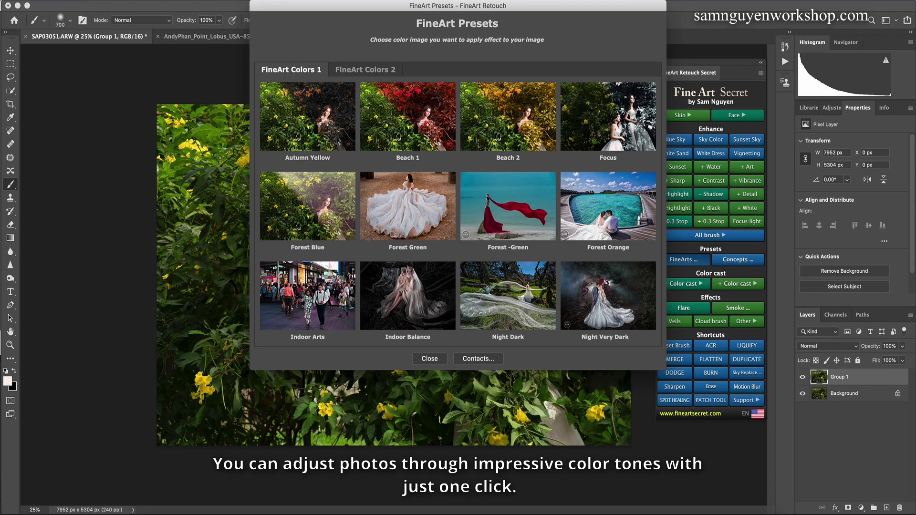
{"action": "left_click", "coordinate": [324, 120]}
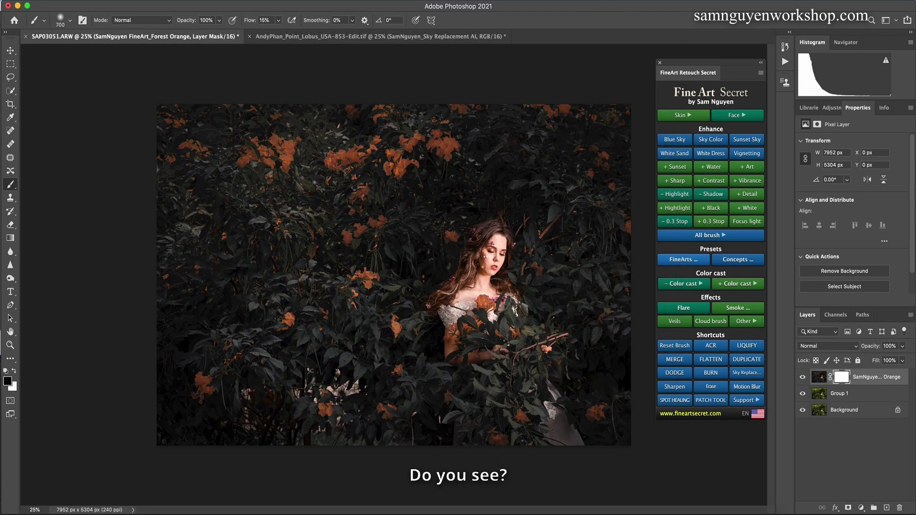
Toggle the Forest Orange layer to compare, leaving it hidden
{"action": "left_click", "coordinate": [802, 377]}
{"action": "left_click", "coordinate": [801, 376]}
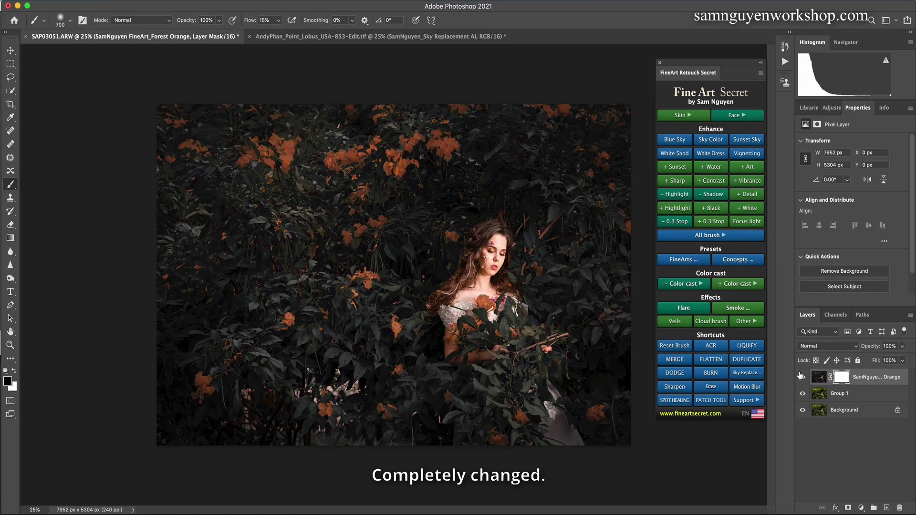
{"action": "left_click", "coordinate": [802, 377]}
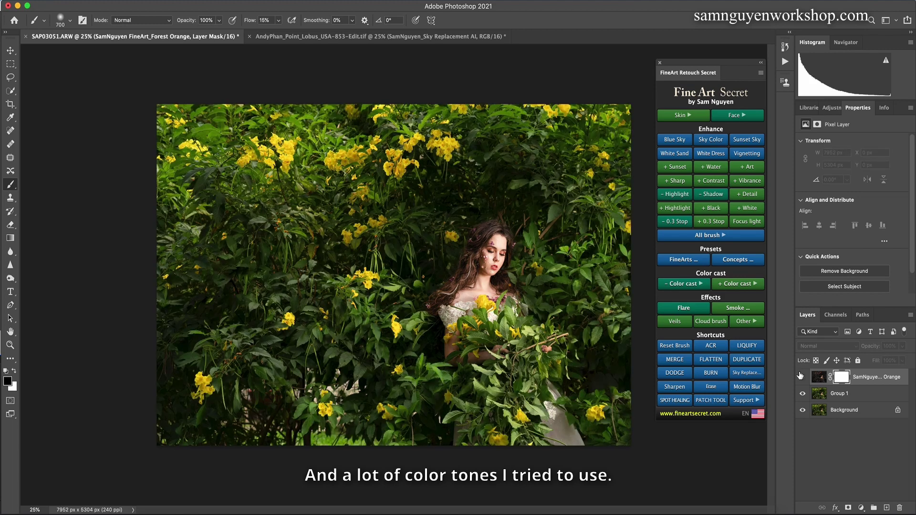
{"action": "left_click", "coordinate": [689, 259]}
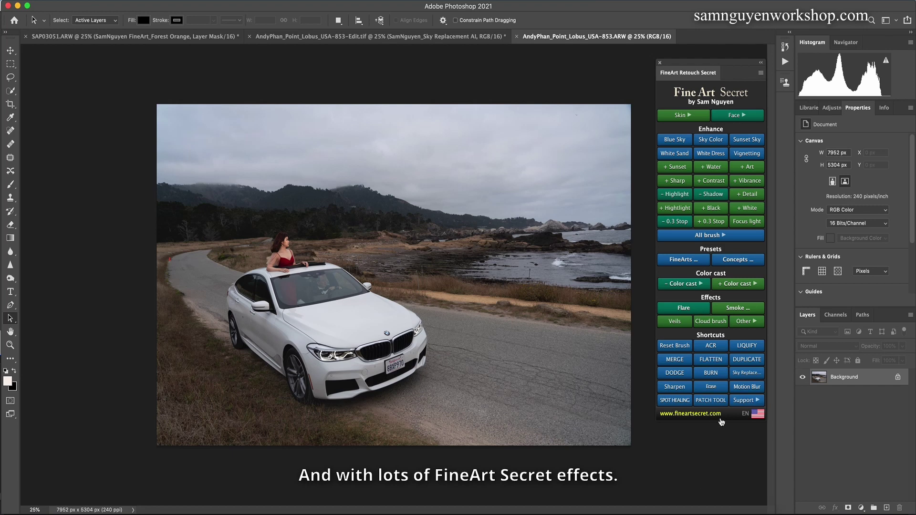
Expand the Other effects and compare the sunset -Edit.tif car photo with the grey-sky original
{"action": "left_click", "coordinate": [746, 321]}
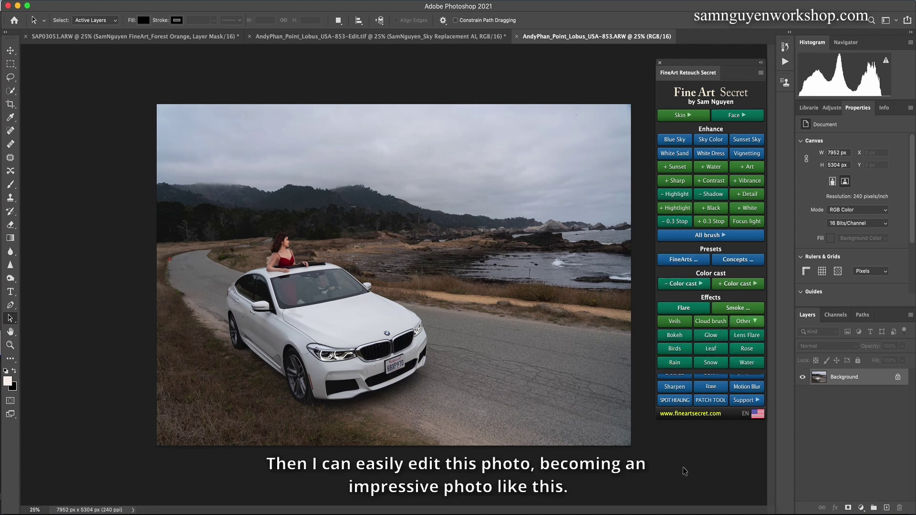
{"action": "left_click", "coordinate": [415, 37]}
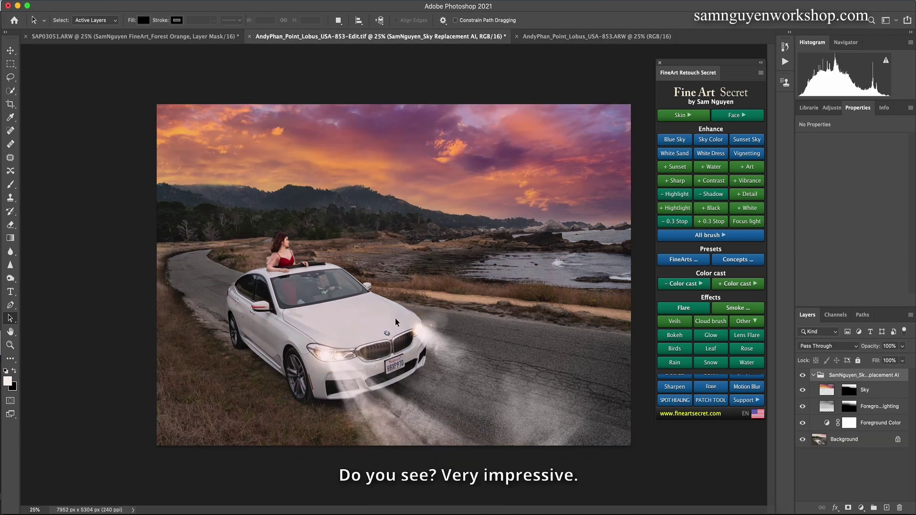
{"action": "left_click", "coordinate": [596, 36]}
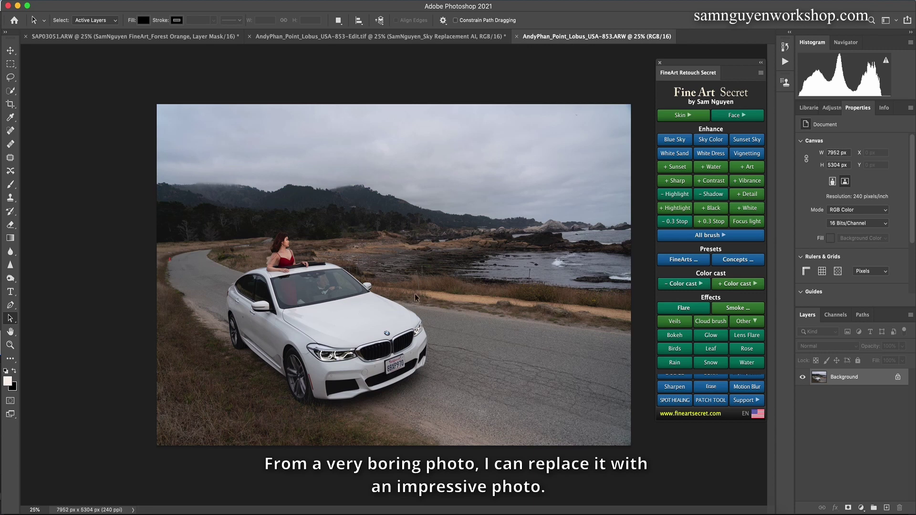
{"action": "left_click", "coordinate": [429, 37]}
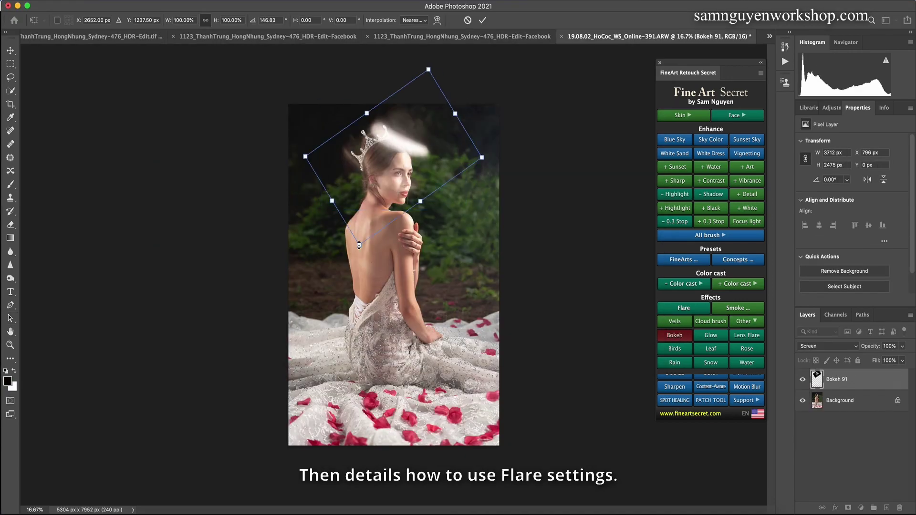
Enlarge the Bokeh 91 light overlay on the portrait and commit it
{"action": "left_click_drag", "start_coordinate": [359, 245], "coordinate": [327, 315]}
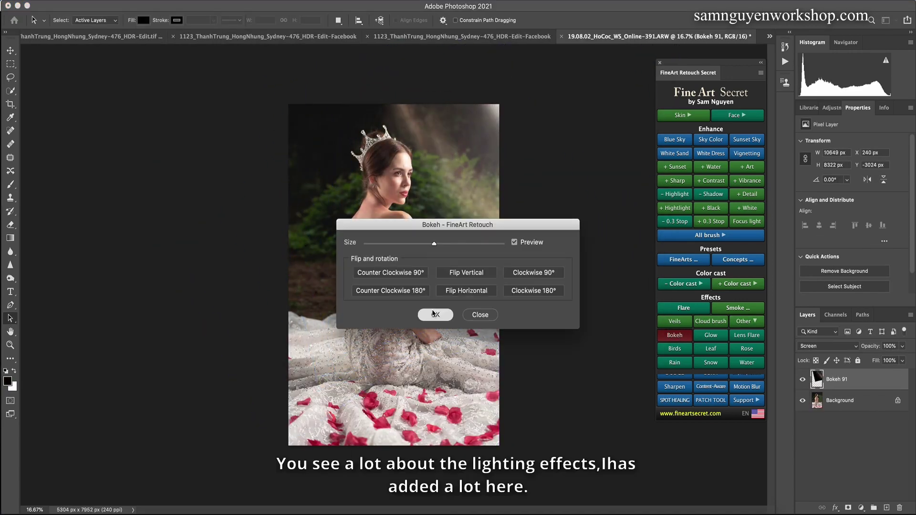
{"action": "left_click", "coordinate": [434, 314]}
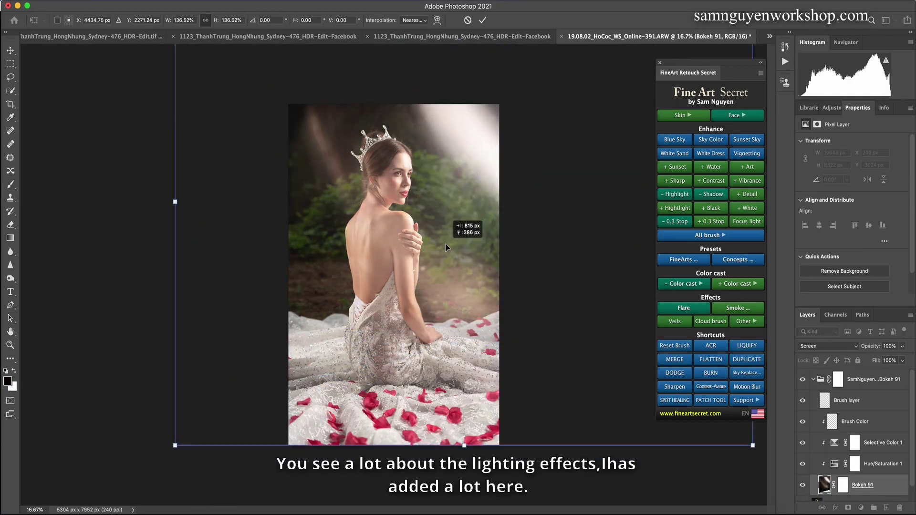
{"action": "key", "text": "Return"}
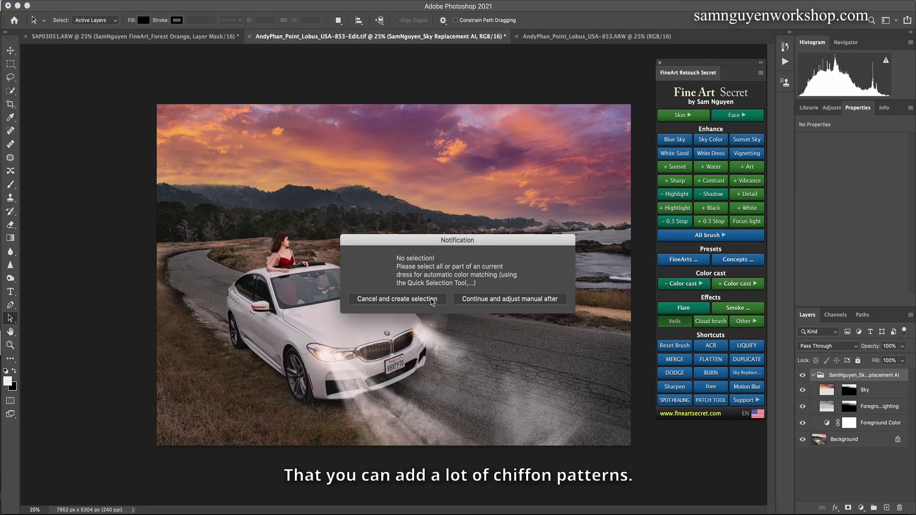
Dismiss the selection notice and preview the Veils, Lens Flare and Water galleries
{"action": "left_click", "coordinate": [434, 301]}
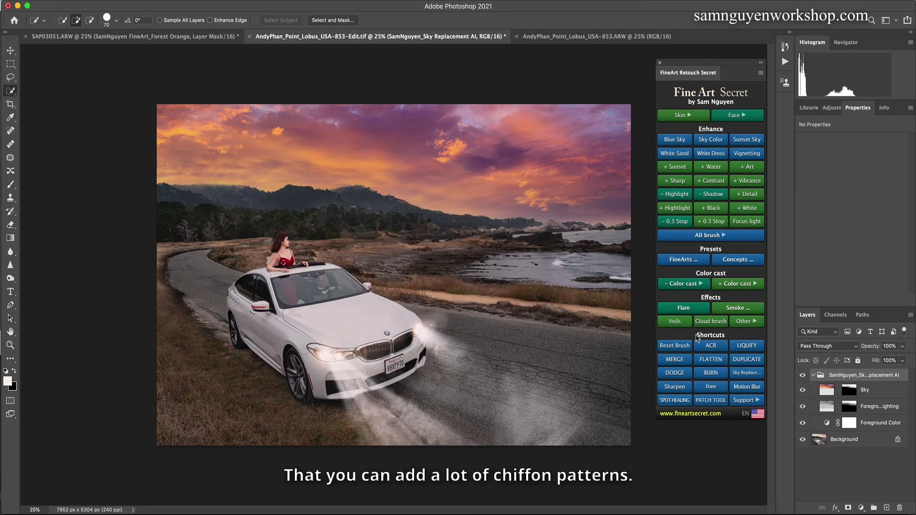
{"action": "left_click", "coordinate": [675, 321]}
{"action": "left_click", "coordinate": [317, 42]}
{"action": "left_click", "coordinate": [352, 43]}
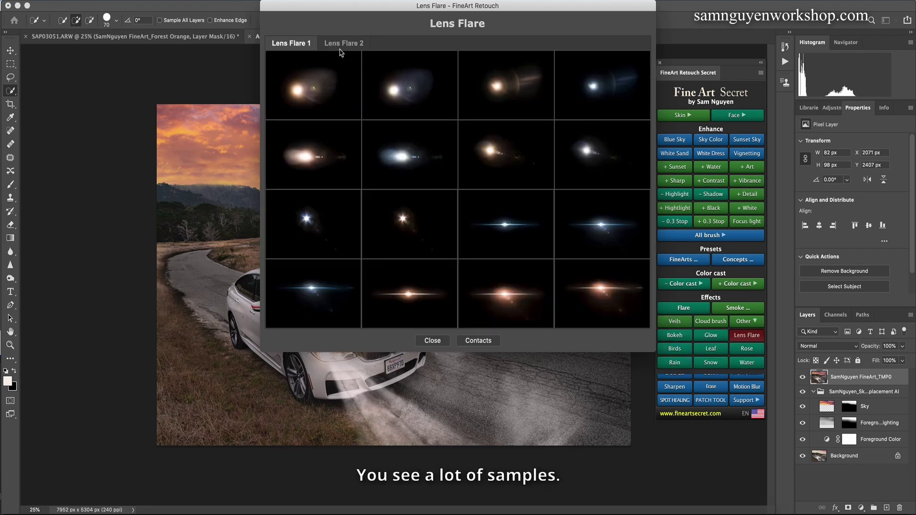
{"action": "left_click", "coordinate": [340, 46]}
{"action": "left_click", "coordinate": [431, 340]}
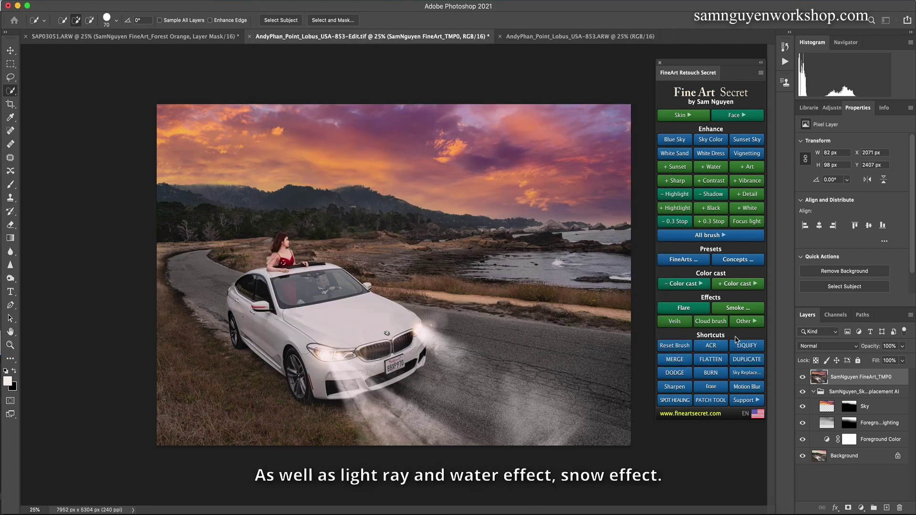
{"action": "left_click", "coordinate": [747, 364]}
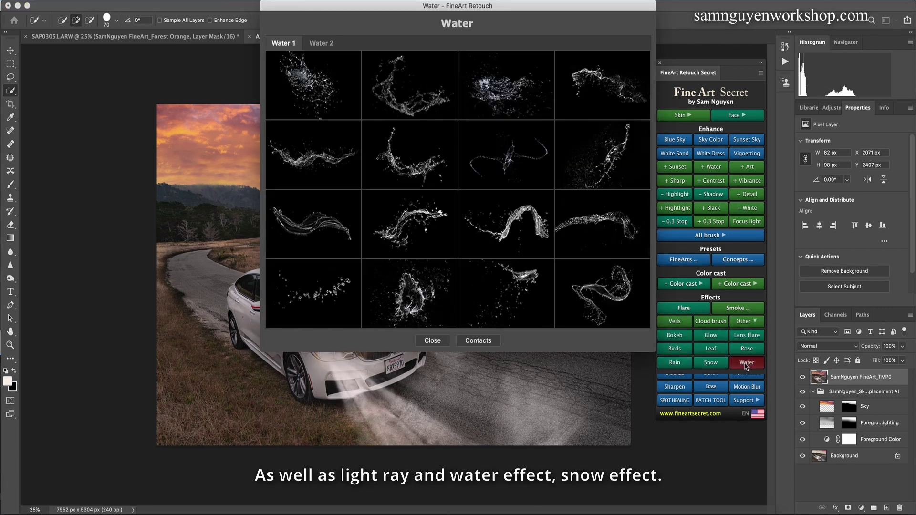
{"action": "left_click", "coordinate": [427, 342]}
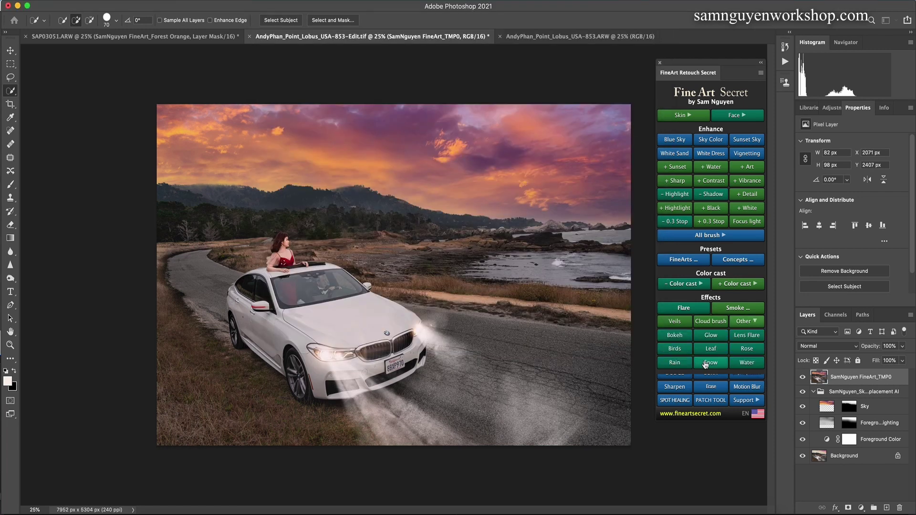
Add the Bokeh 74 texture from the Bokeh 5 set and move it to the lower right
{"action": "left_click", "coordinate": [681, 341]}
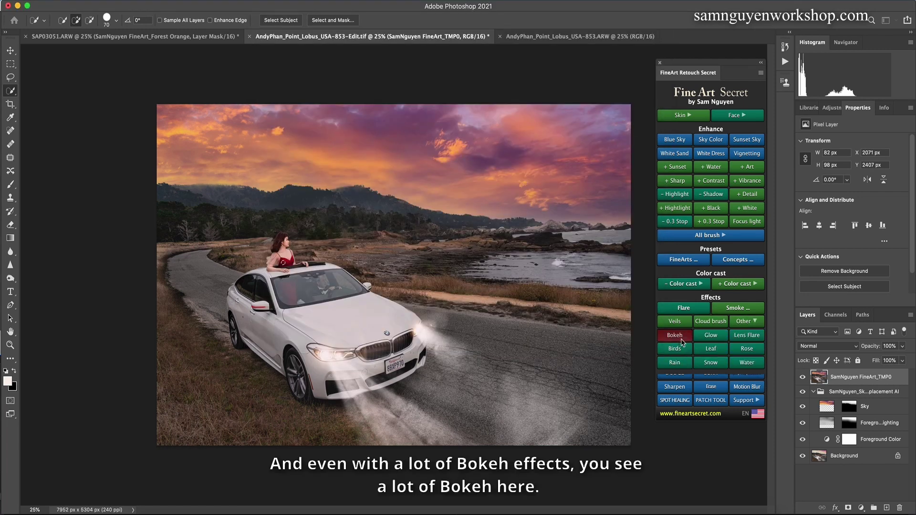
{"action": "left_click", "coordinate": [365, 46]}
{"action": "left_click", "coordinate": [415, 48]}
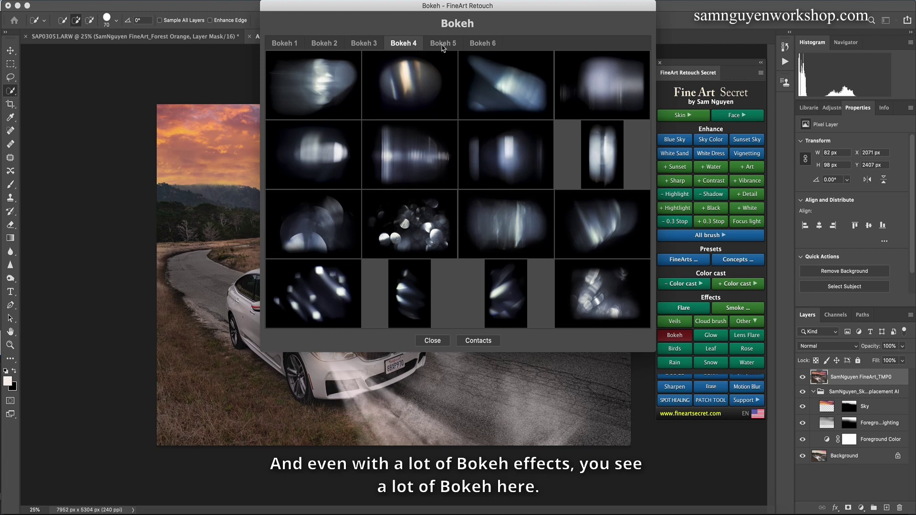
{"action": "left_click", "coordinate": [444, 48]}
{"action": "left_click", "coordinate": [491, 45]}
{"action": "left_click", "coordinate": [437, 43]}
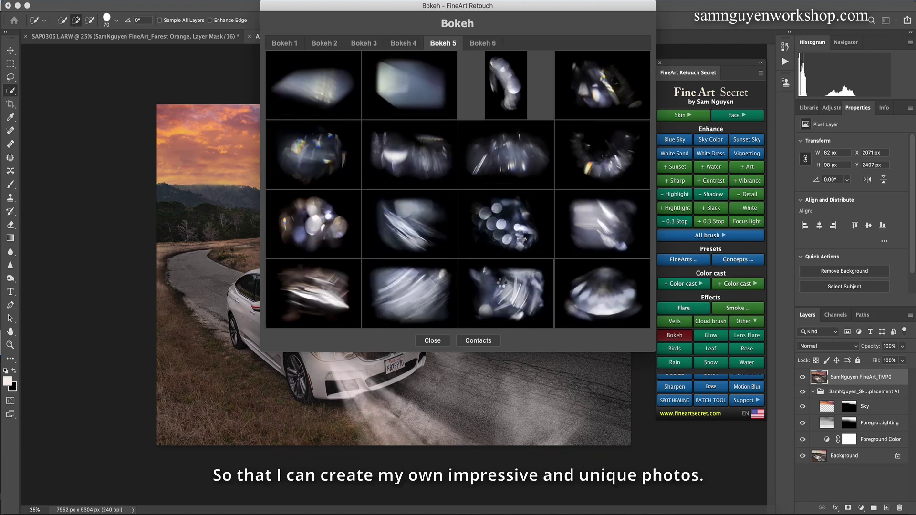
{"action": "left_click", "coordinate": [502, 283]}
{"action": "left_click_drag", "start_coordinate": [538, 369], "coordinate": [635, 310]}
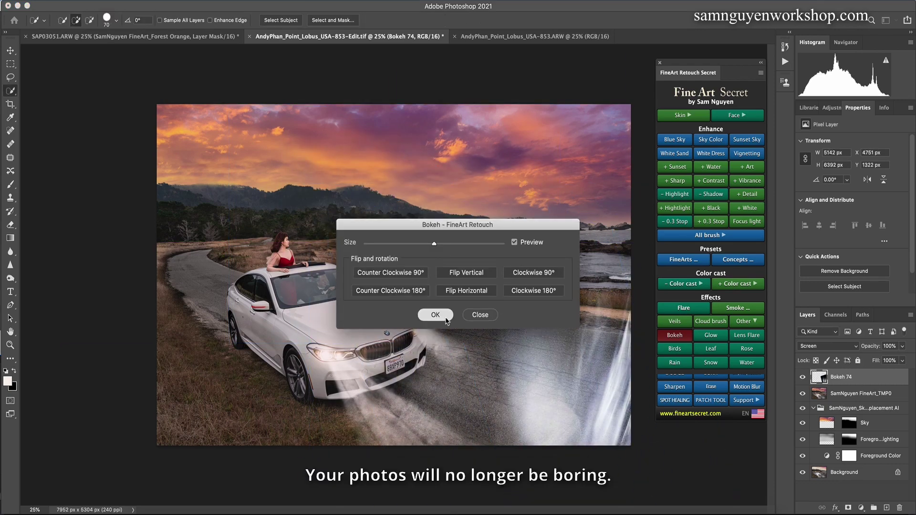
Confirm the Bokeh 74 settings with OK to build its grouped color and brush layers
{"action": "left_click", "coordinate": [442, 315]}
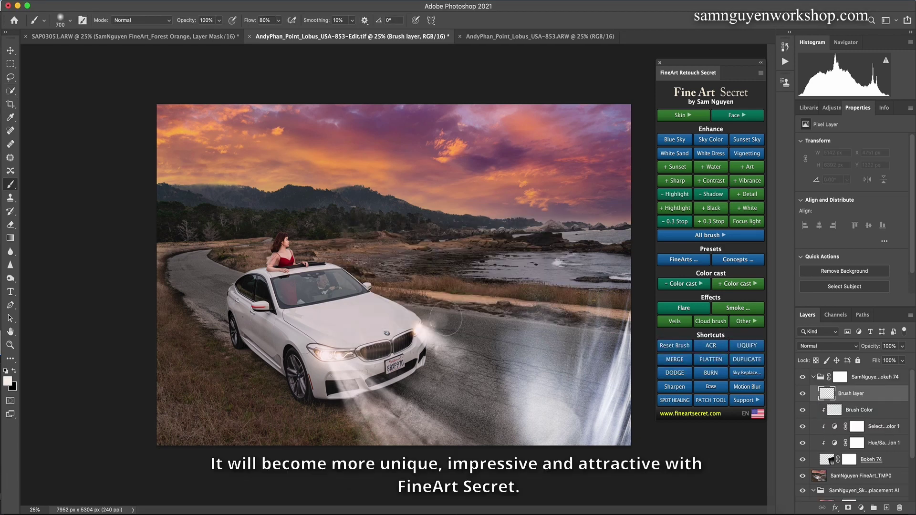